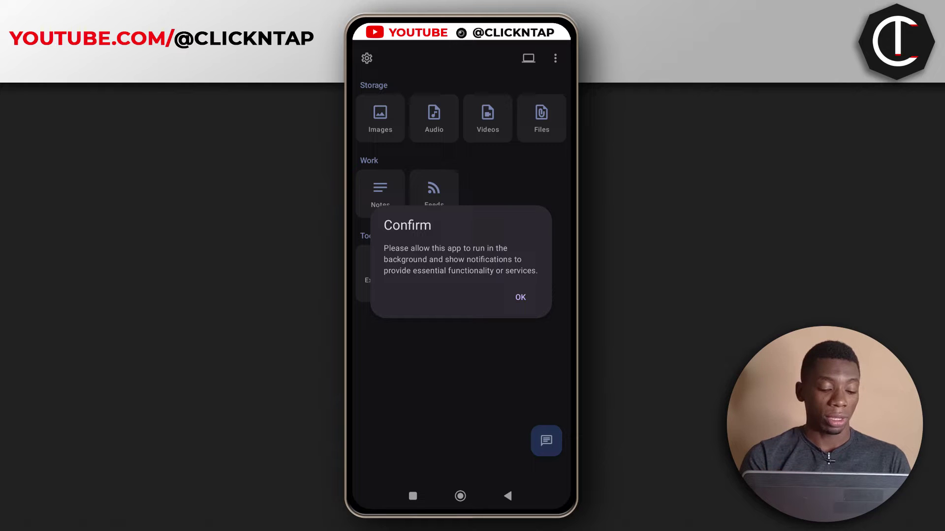
Step: Accept the Confirm prompt, switch on every PlainApp notification option, and go back to the home screen
{"action": "left_click", "coordinate": [520, 297]}
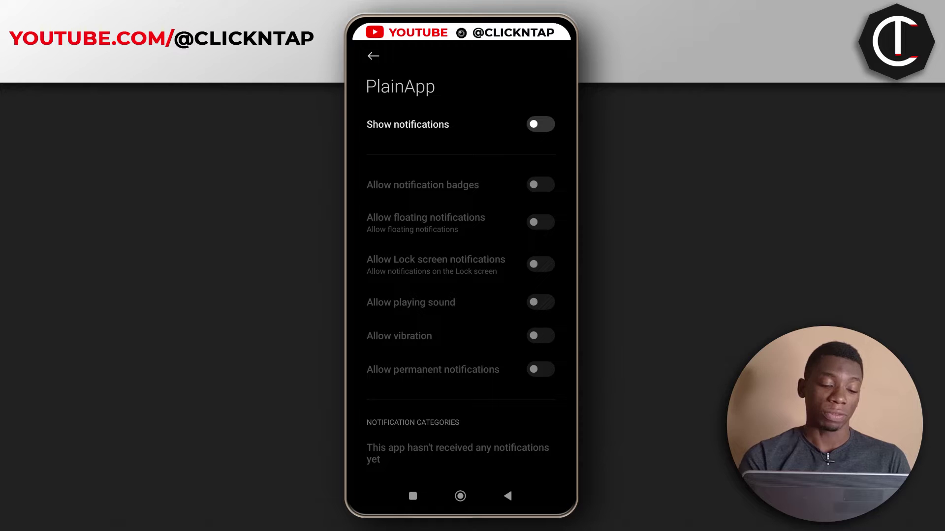
{"action": "left_click", "coordinate": [540, 124]}
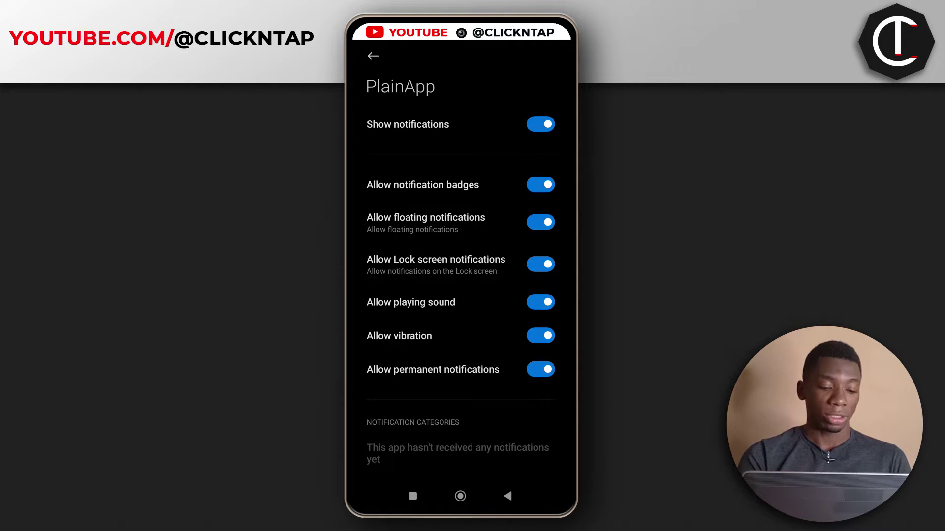
{"action": "mouse_move", "coordinate": [535, 136]}
{"action": "left_mouse_down"}
{"action": "mouse_move", "coordinate": [542, 117]}
{"action": "mouse_move", "coordinate": [542, 136]}
{"action": "left_mouse_up"}
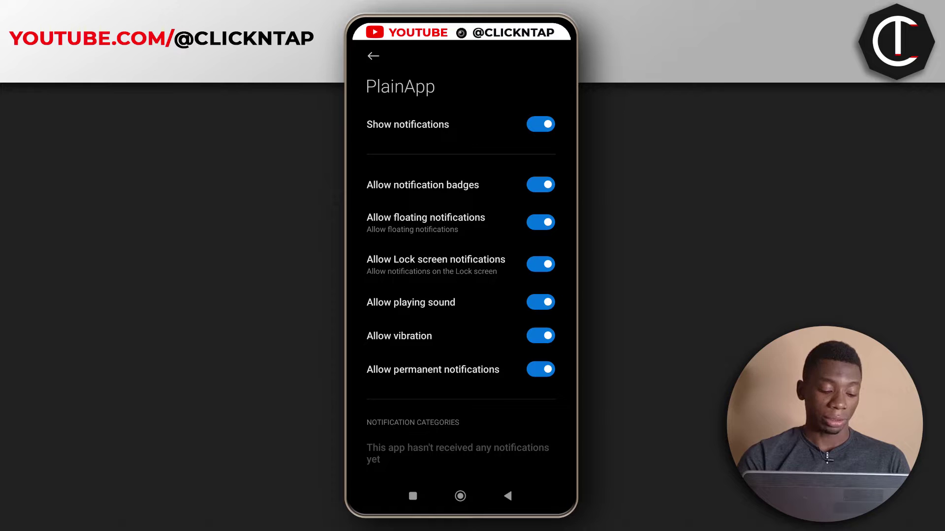
{"action": "left_click", "coordinate": [508, 496]}
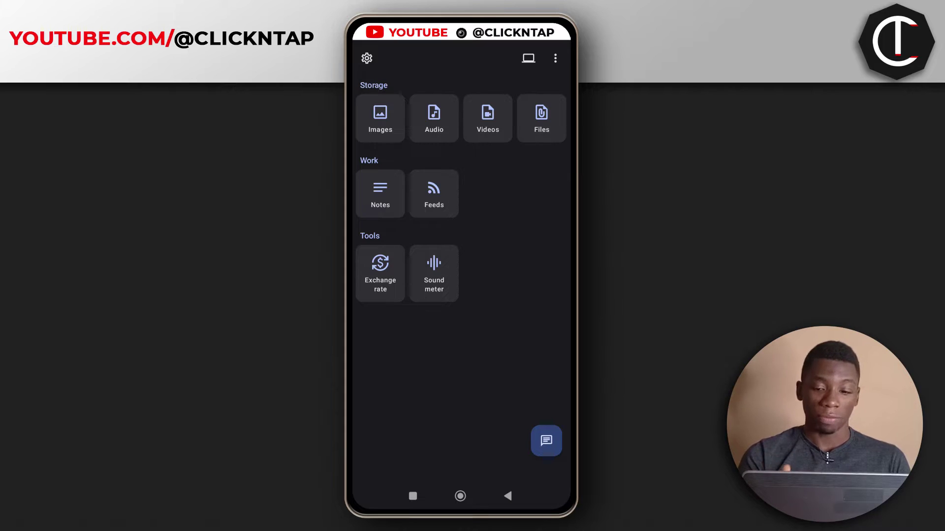
Step: Open Web on PC from the laptop icon and switch Enable on
{"action": "left_click", "coordinate": [532, 291]}
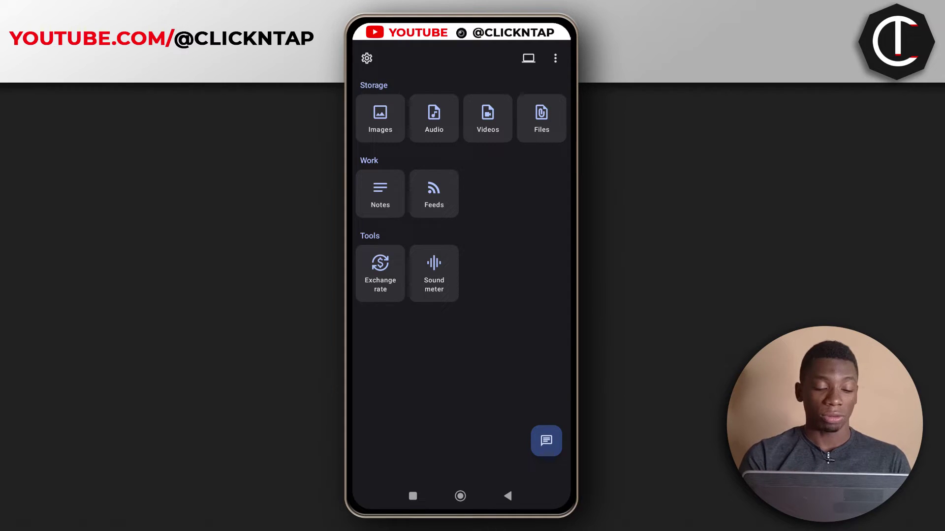
{"action": "left_click", "coordinate": [528, 59]}
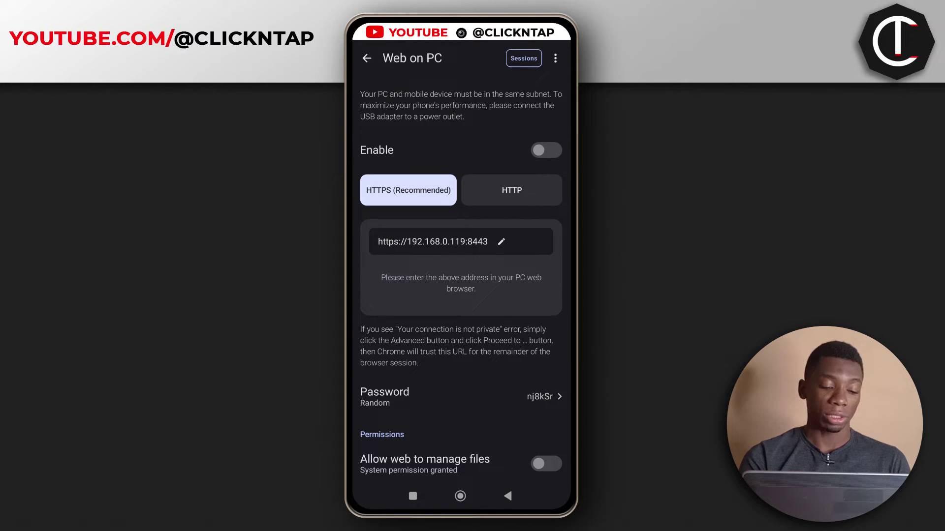
{"action": "left_click_drag", "start_coordinate": [539, 150], "coordinate": [545, 127]}
Step: Keep HTTPS (Recommended) selected and open the Password settings, currently Random
{"action": "left_click_drag", "start_coordinate": [489, 344], "coordinate": [481, 362]}
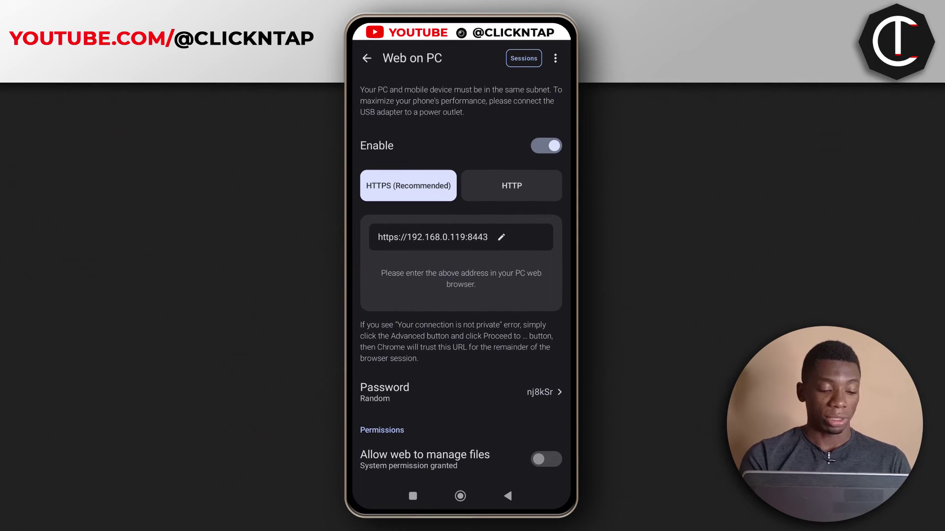
{"action": "left_click_drag", "start_coordinate": [507, 195], "coordinate": [411, 163]}
{"action": "left_click", "coordinate": [522, 191]}
{"action": "left_click", "coordinate": [418, 184]}
{"action": "left_click_drag", "start_coordinate": [407, 213], "coordinate": [428, 204]}
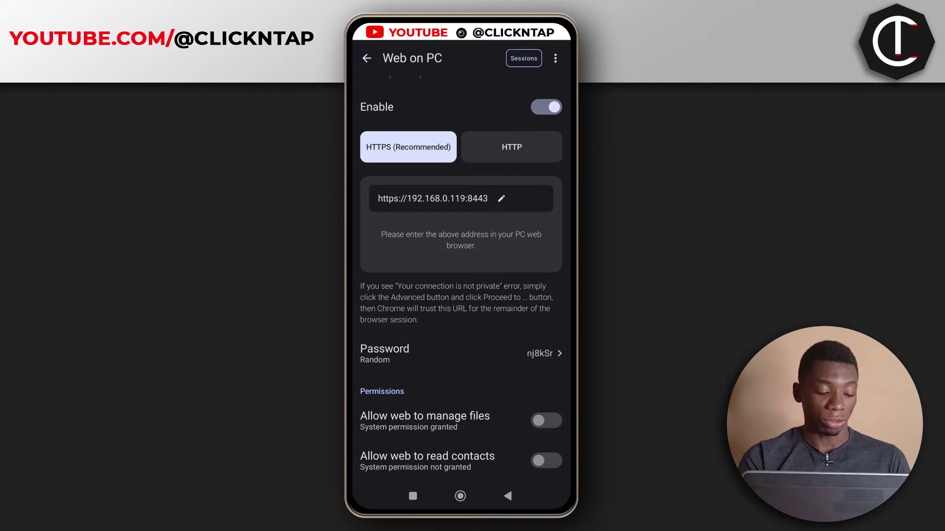
{"action": "left_click_drag", "start_coordinate": [483, 337], "coordinate": [529, 236]}
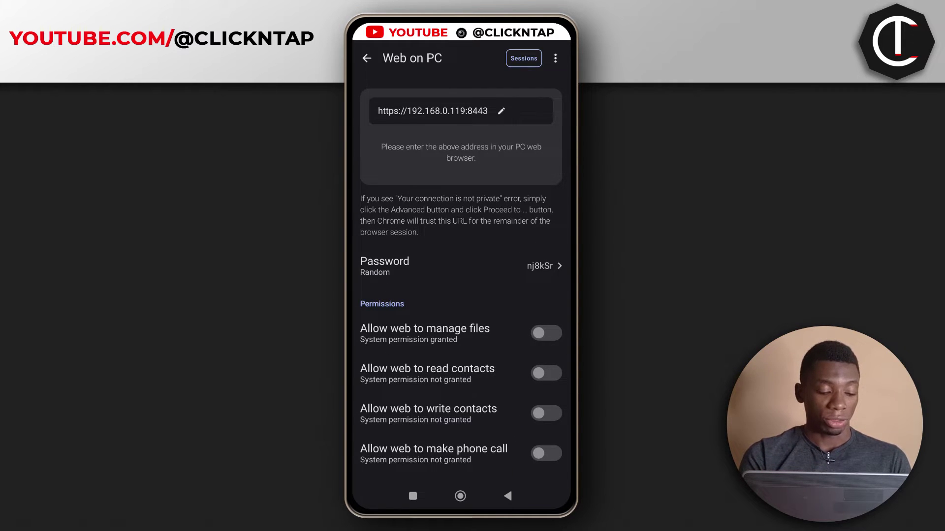
{"action": "left_click", "coordinate": [500, 268]}
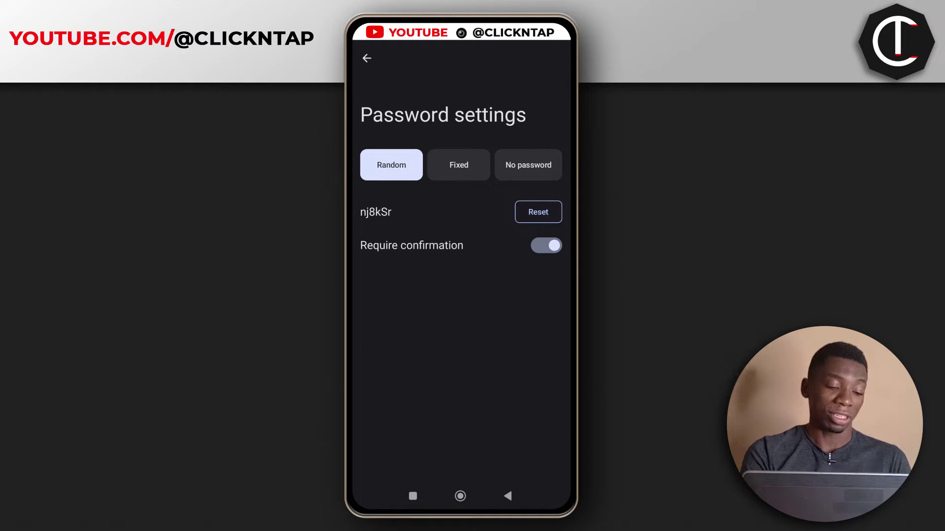
Step: Regenerate the random web access password three times with Reset
{"action": "left_click", "coordinate": [405, 163]}
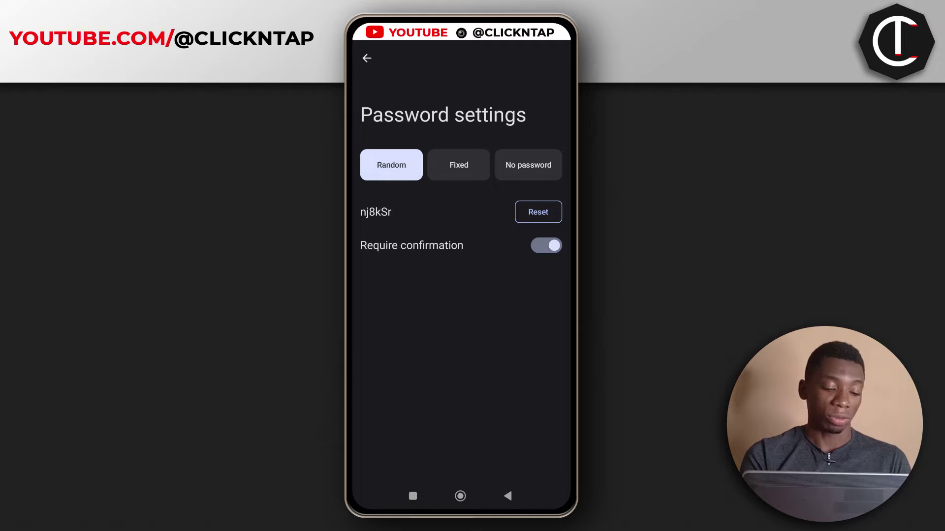
{"action": "left_click", "coordinate": [538, 212]}
{"action": "left_click", "coordinate": [539, 210]}
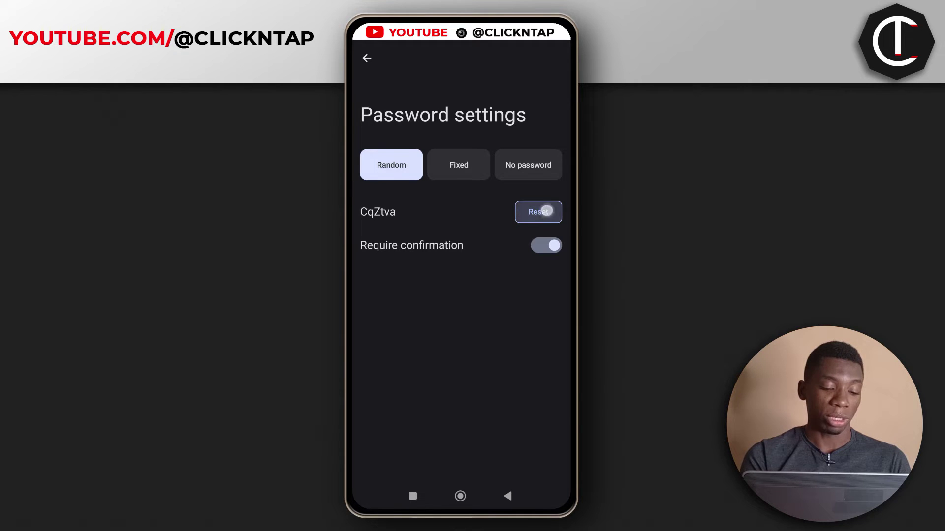
{"action": "left_click", "coordinate": [538, 212]}
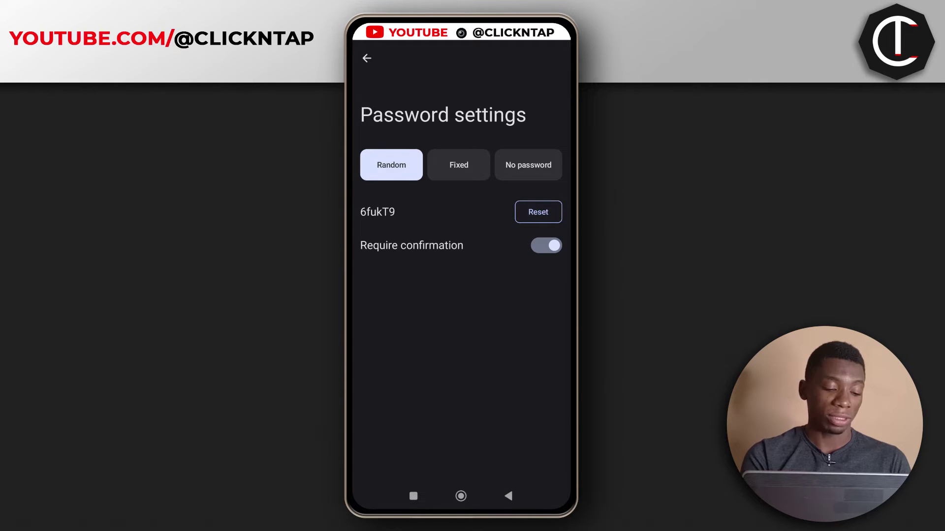
Step: Switch to a Fixed password, enter a new four-digit value, and return to Web on PC
{"action": "left_click", "coordinate": [468, 164]}
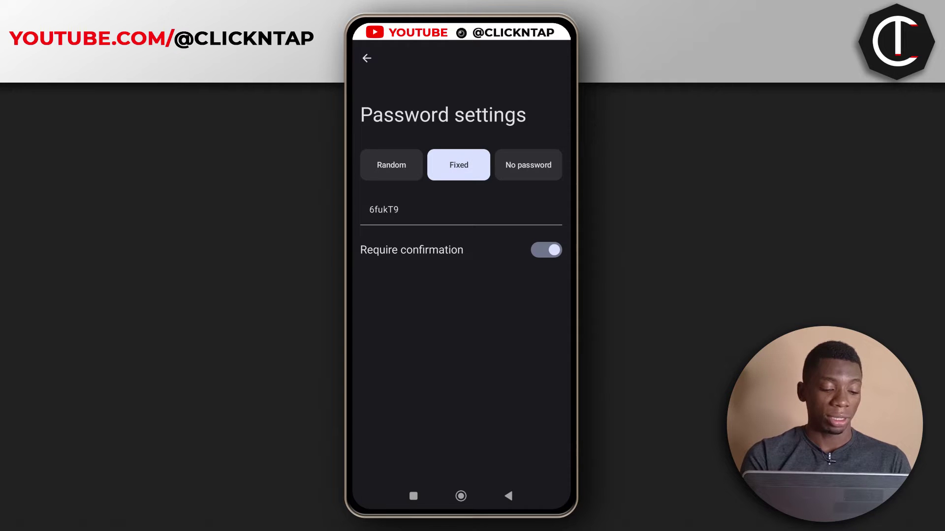
{"action": "left_click", "coordinate": [477, 207]}
{"action": "key", "text": "BackSpace"}
{"action": "key", "text": "BackSpace"}
{"action": "key", "text": "BackSpace"}
{"action": "key", "text": "BackSpace"}
{"action": "key", "text": "BackSpace"}
{"action": "key", "text": "BackSpace"}
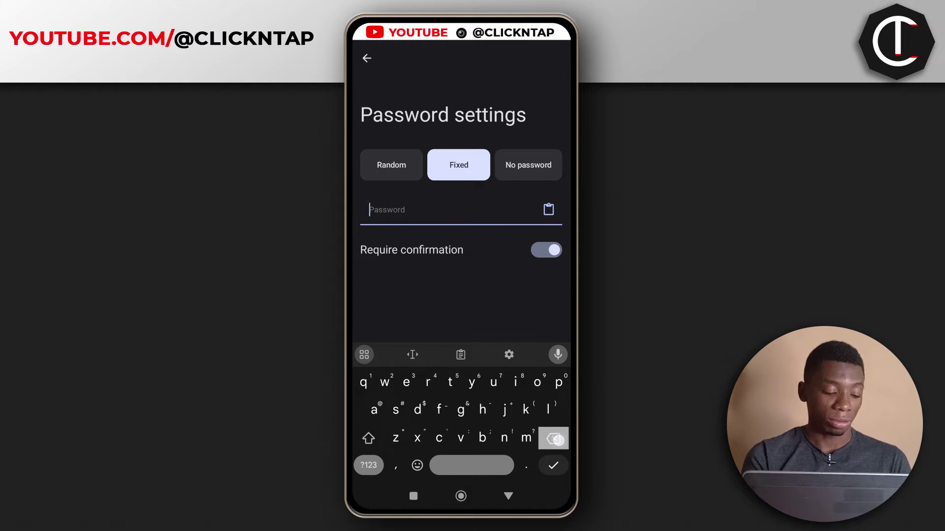
{"action": "left_click", "coordinate": [417, 465]}
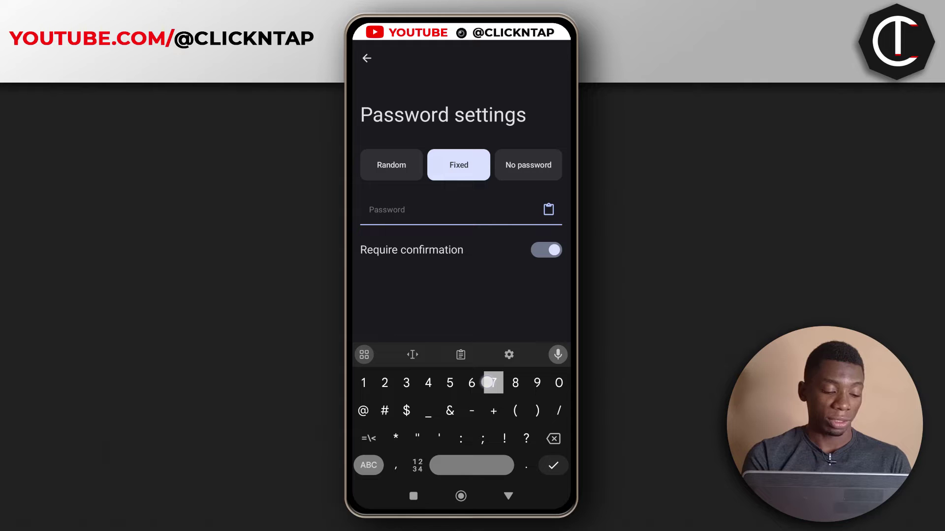
{"action": "type", "text": "7777"}
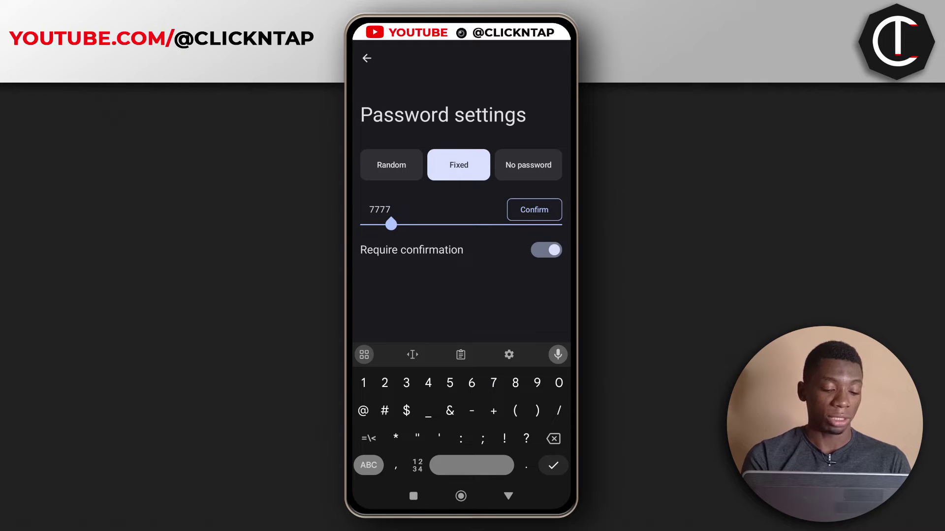
{"action": "key", "text": "Return"}
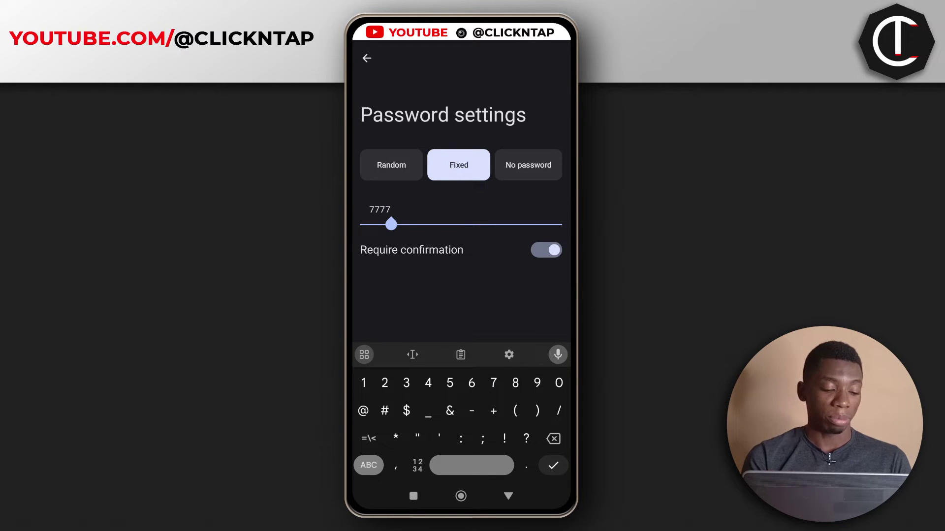
{"action": "left_click", "coordinate": [508, 496]}
{"action": "left_click", "coordinate": [510, 497]}
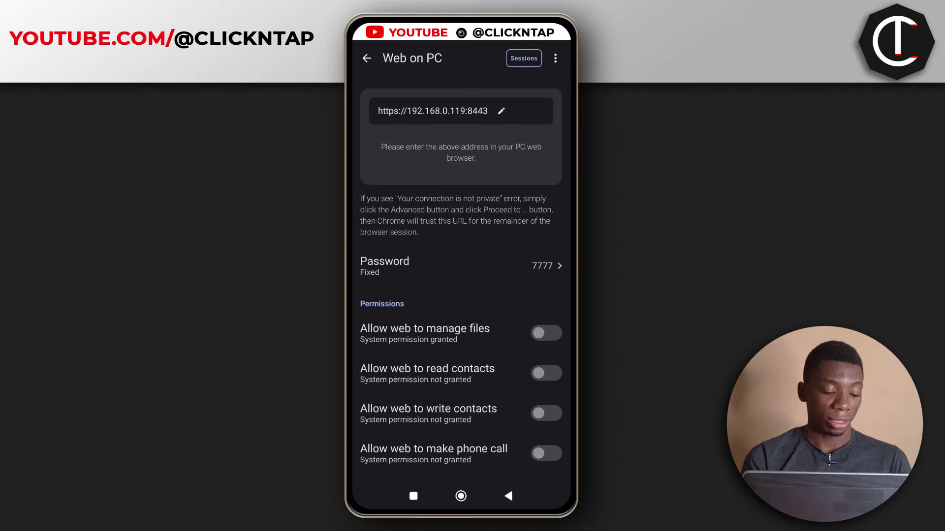
{"action": "scroll", "coordinate": [531, 157], "scroll_direction": "down", "scroll_amount": 2}
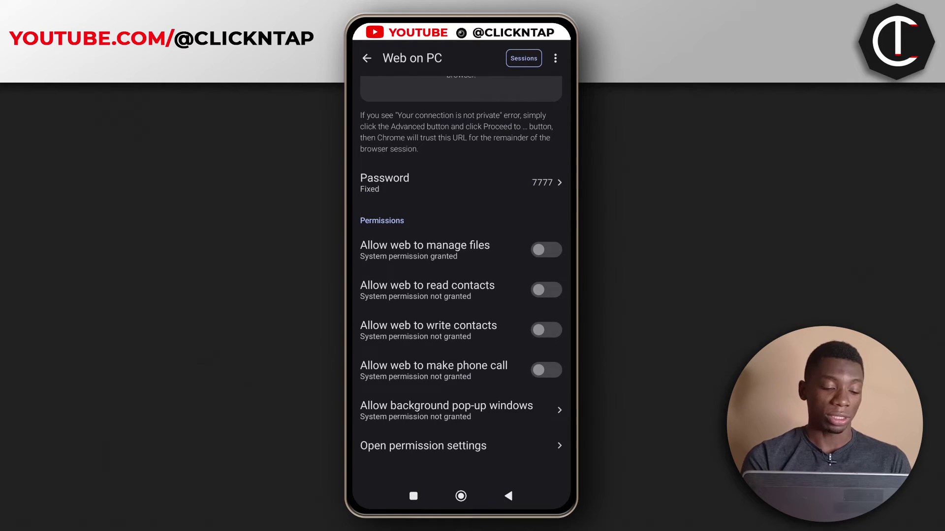
{"action": "scroll", "coordinate": [482, 289], "scroll_direction": "up", "scroll_amount": 2}
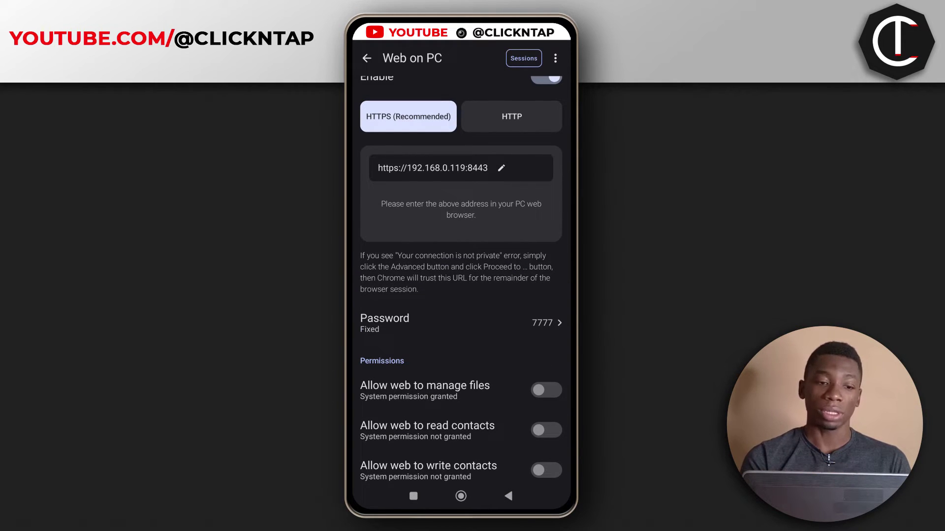
{"action": "scroll", "coordinate": [460, 286], "scroll_direction": "up", "scroll_amount": 1}
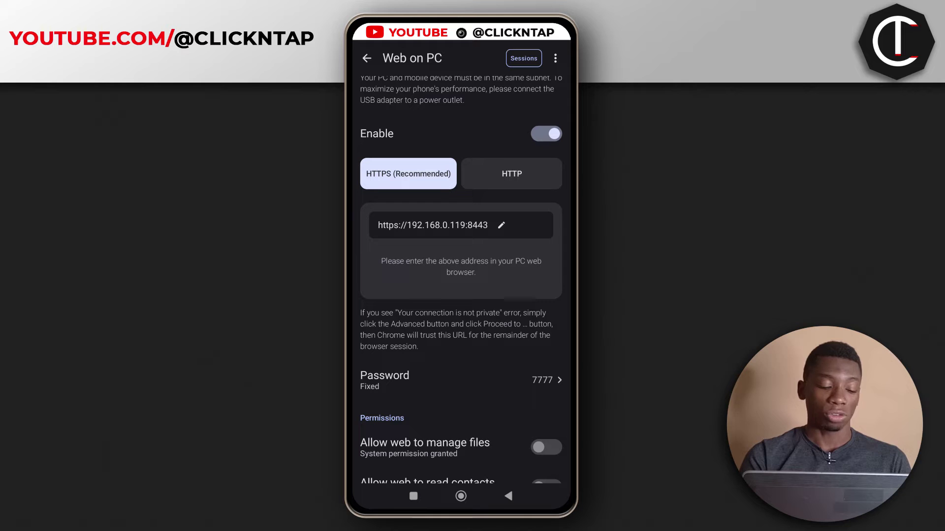
{"action": "left_click_drag", "start_coordinate": [402, 229], "coordinate": [449, 215]}
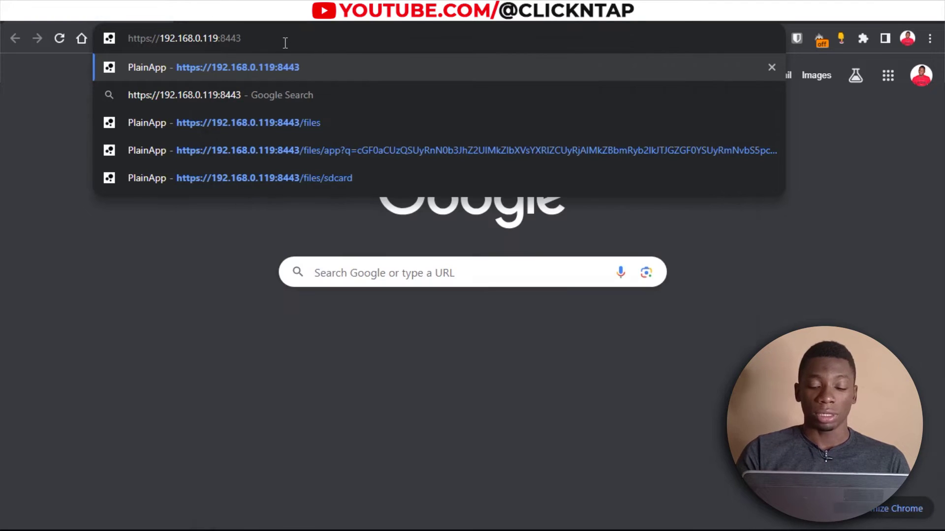
{"action": "key", "text": "Return"}
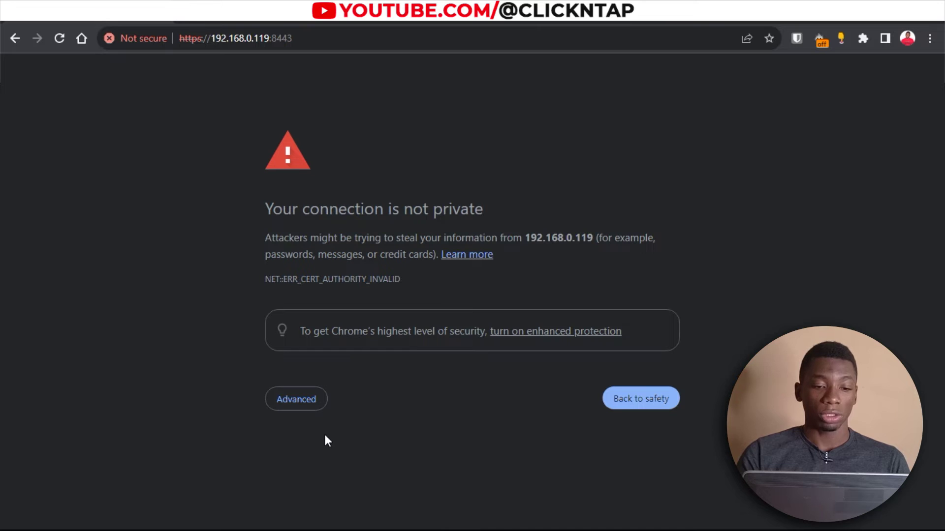
{"action": "left_click", "coordinate": [297, 399]}
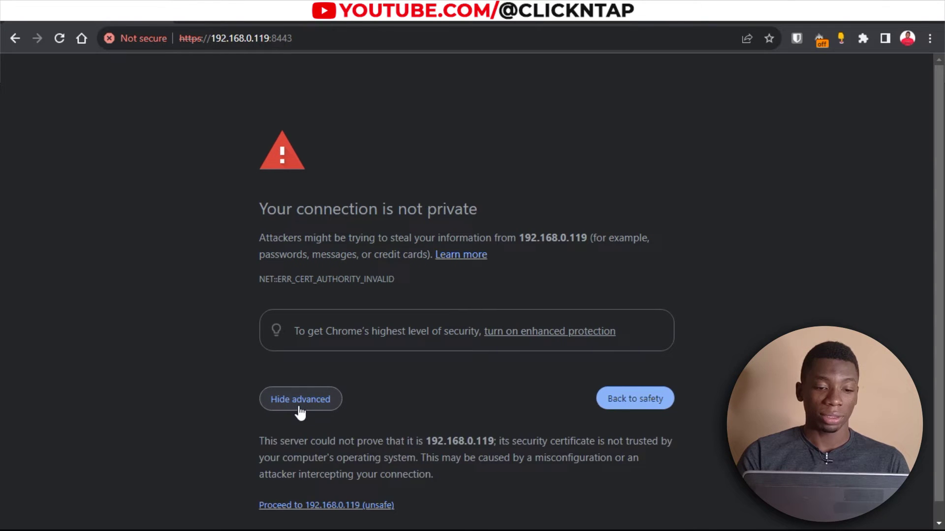
{"action": "scroll", "coordinate": [305, 418], "scroll_direction": "down", "scroll_amount": 1}
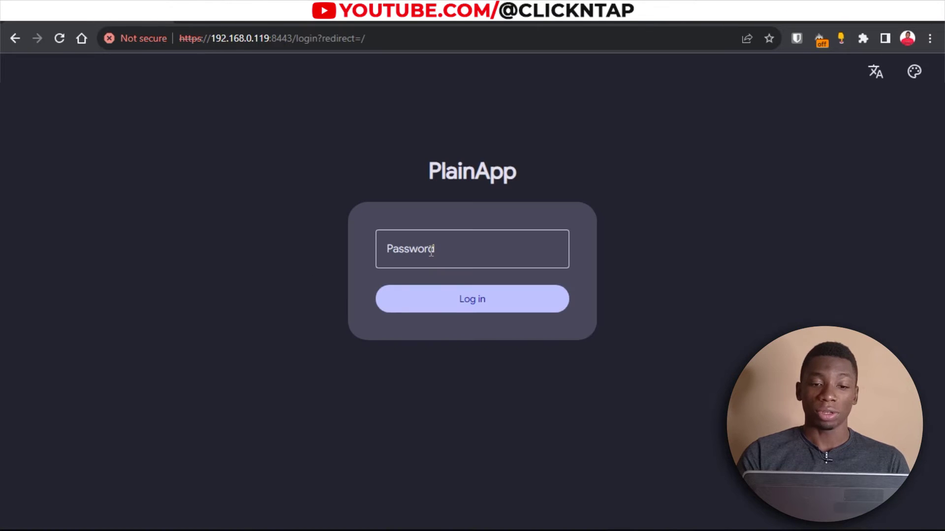
Step: Log in on the PlainApp web page with the fixed password
{"action": "left_click", "coordinate": [431, 251]}
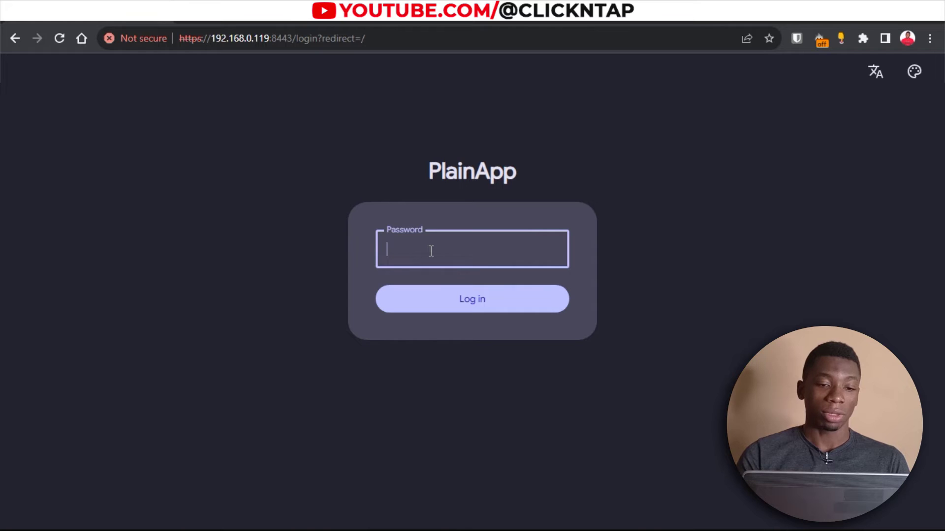
{"action": "type", "text": "•••"}
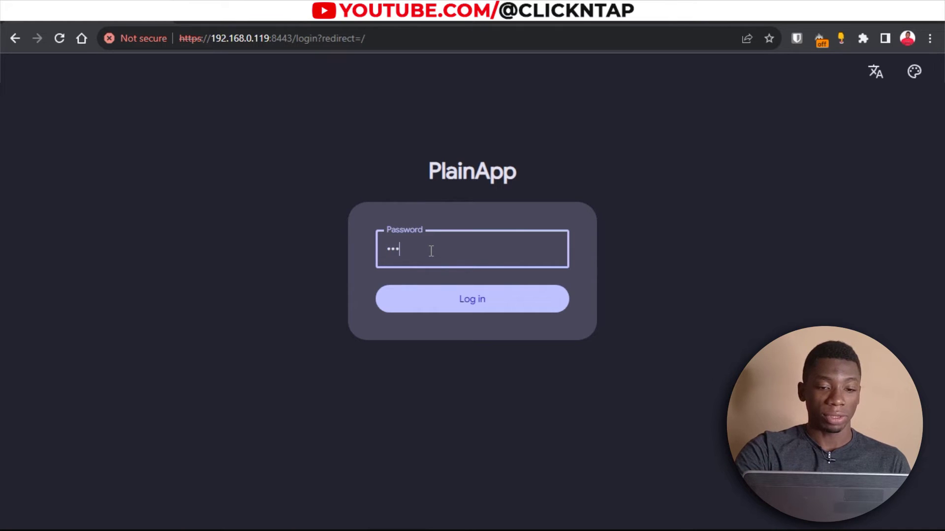
{"action": "type", "text": "•"}
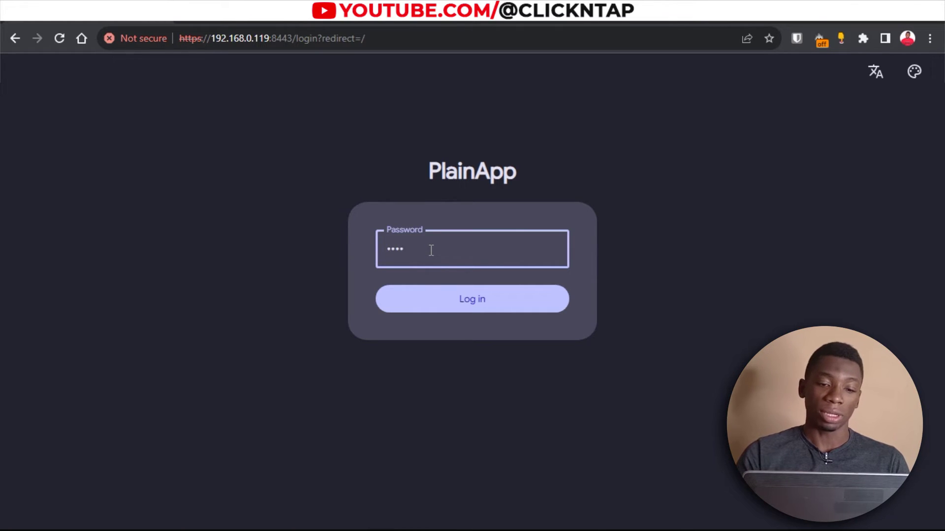
{"action": "left_click", "coordinate": [444, 312]}
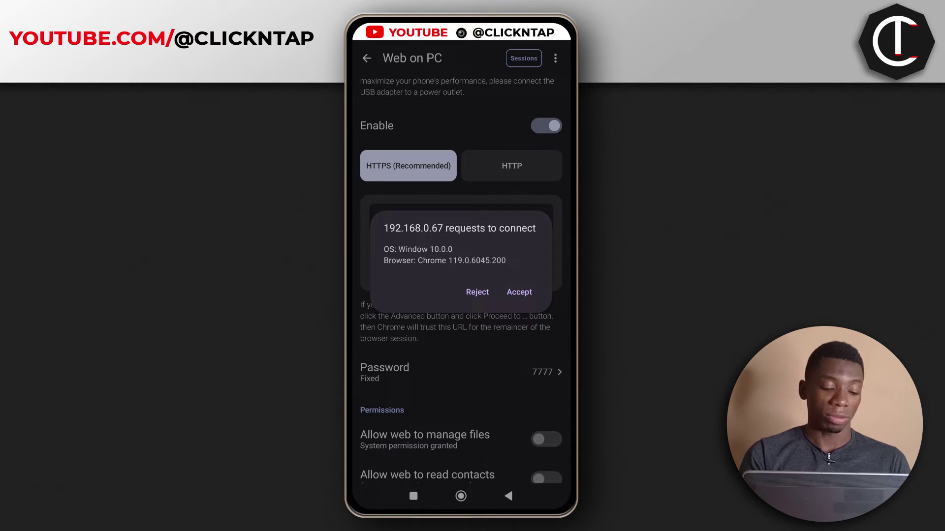
Step: Accept the PC Chrome connection request on the phone
{"action": "left_click", "coordinate": [520, 291]}
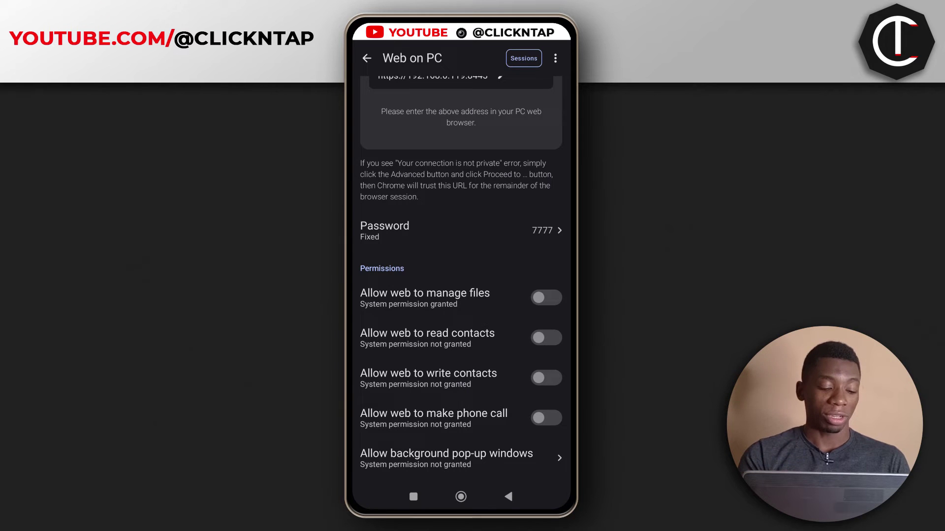
Step: Turn on 'Allow web to manage files' in the Web on PC settings
{"action": "left_click_drag", "start_coordinate": [494, 305], "coordinate": [534, 290]}
{"action": "left_click", "coordinate": [546, 281]}
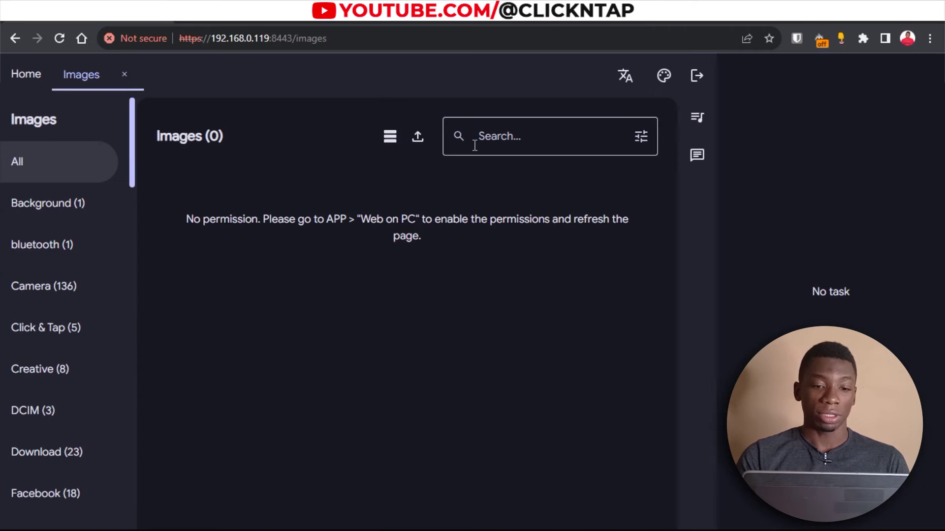
Step: Reload Images to list 1177 photos, view and zoom the GTA picture, then close it
{"action": "left_click", "coordinate": [62, 36]}
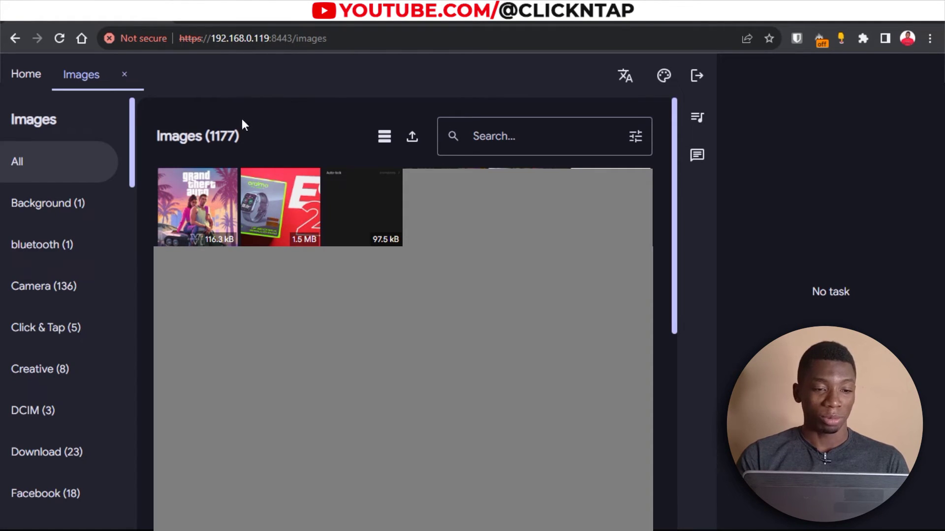
{"action": "left_click", "coordinate": [202, 216]}
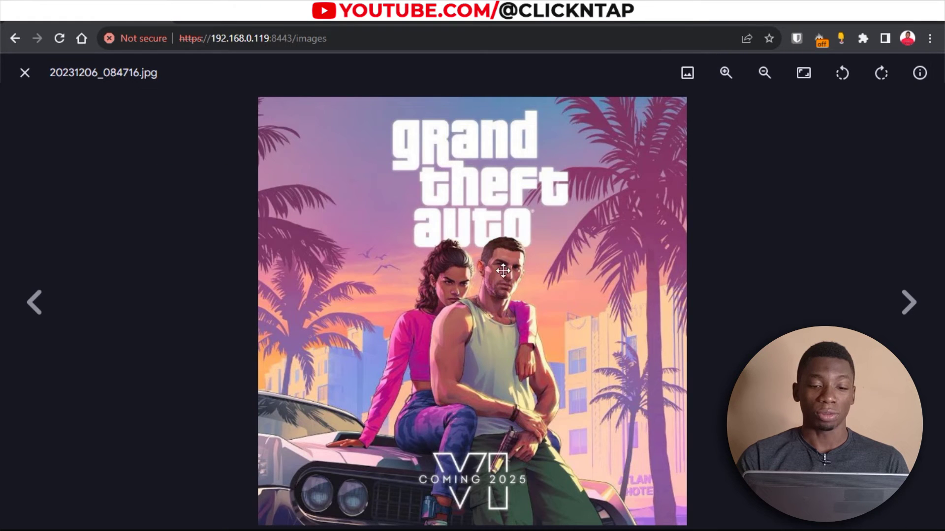
{"action": "scroll", "coordinate": [504, 249], "scroll_direction": "down", "scroll_amount": 3}
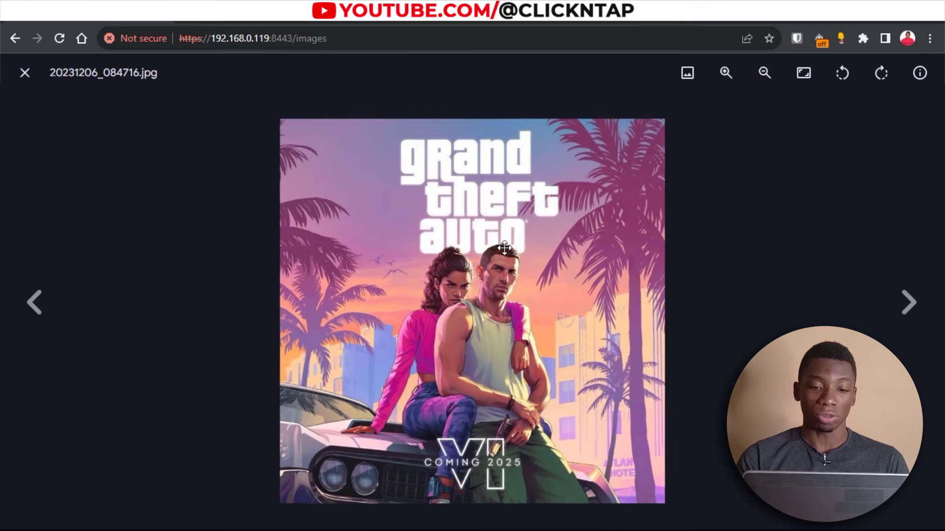
{"action": "scroll", "coordinate": [497, 252], "scroll_direction": "up", "scroll_amount": 5}
{"action": "scroll", "coordinate": [497, 252], "scroll_direction": "down", "scroll_amount": 2}
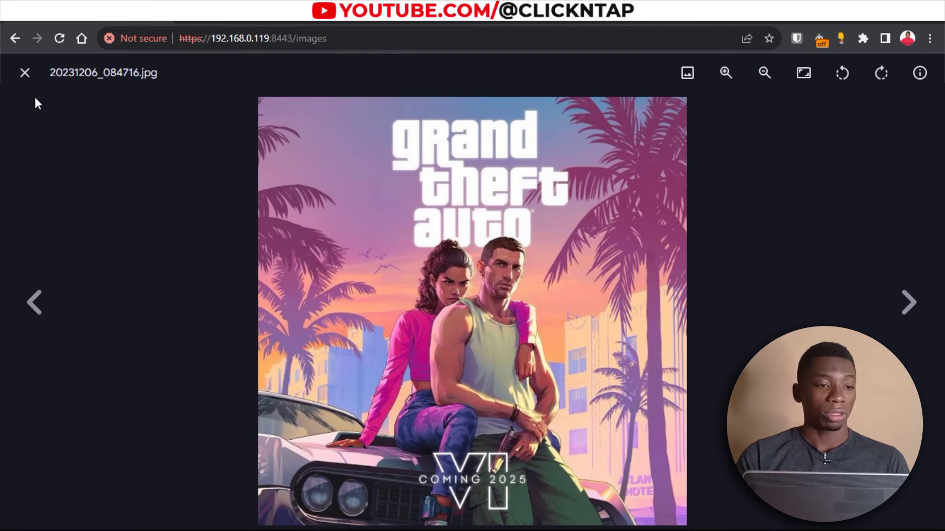
{"action": "left_click", "coordinate": [25, 73]}
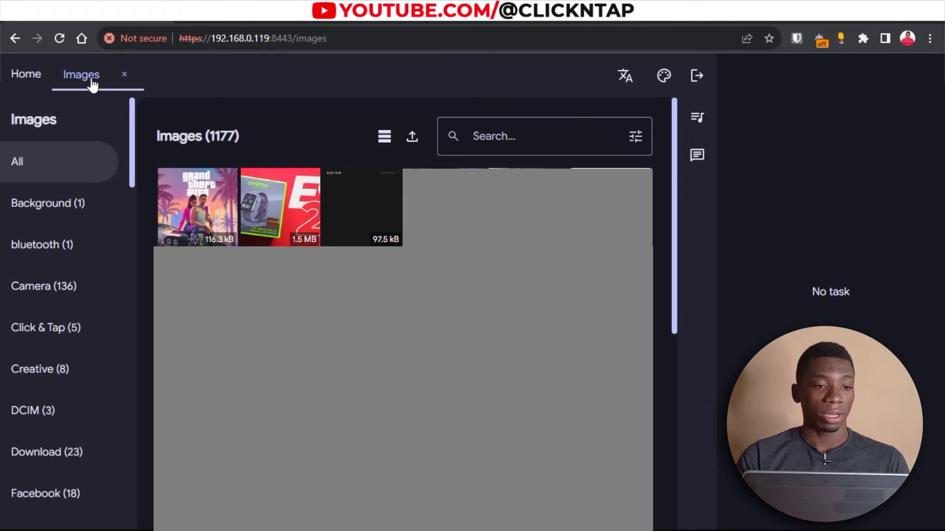
{"action": "left_click", "coordinate": [124, 74]}
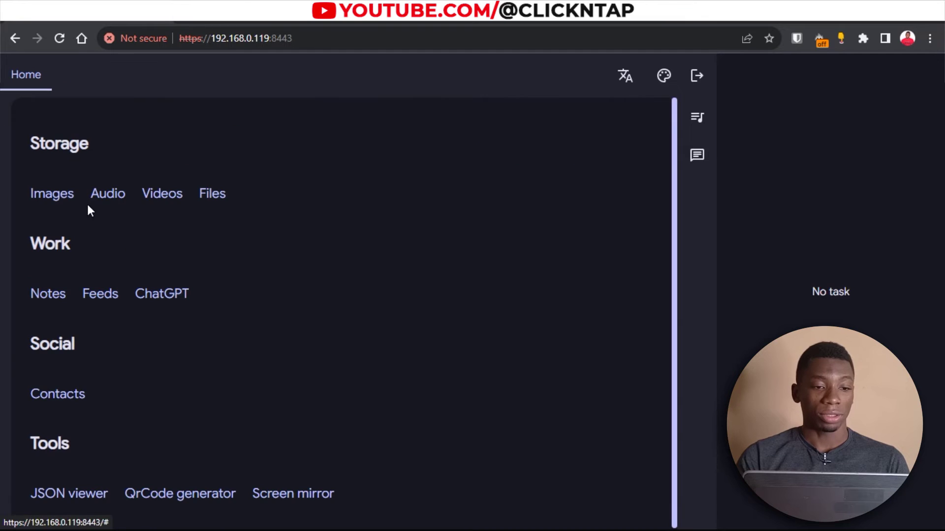
Step: Open Files under Storage and scroll to the end of the internal storage list
{"action": "left_click", "coordinate": [213, 196]}
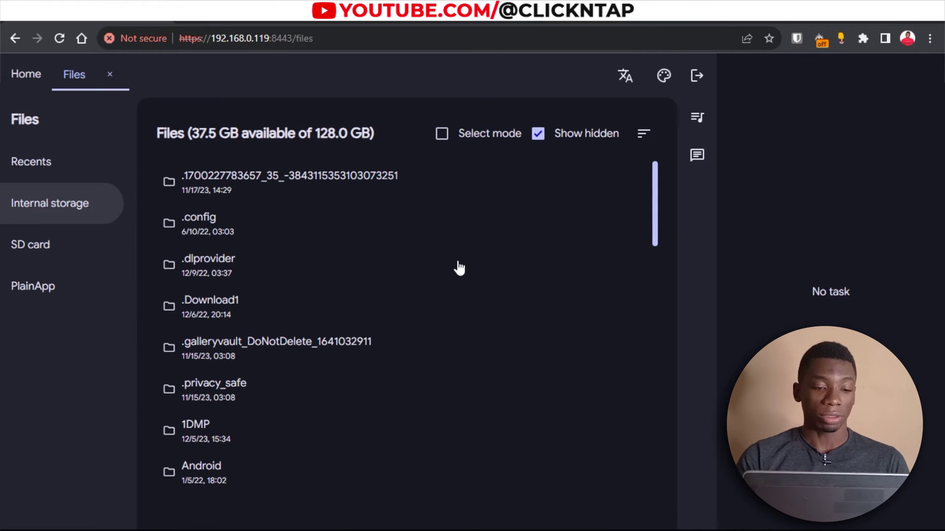
{"action": "scroll", "coordinate": [459, 268], "scroll_direction": "down", "scroll_amount": 3}
{"action": "scroll", "coordinate": [265, 296], "scroll_direction": "down", "scroll_amount": 12}
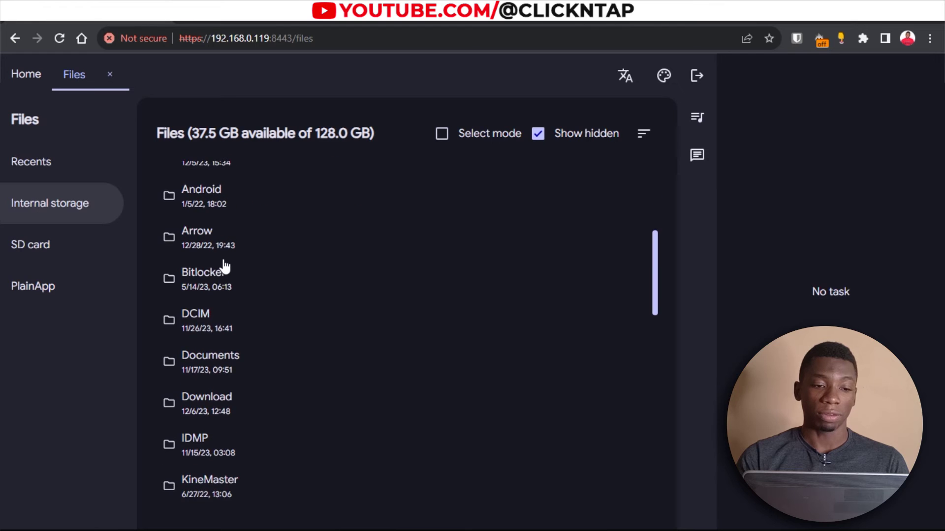
{"action": "scroll", "coordinate": [219, 256], "scroll_direction": "down", "scroll_amount": 4}
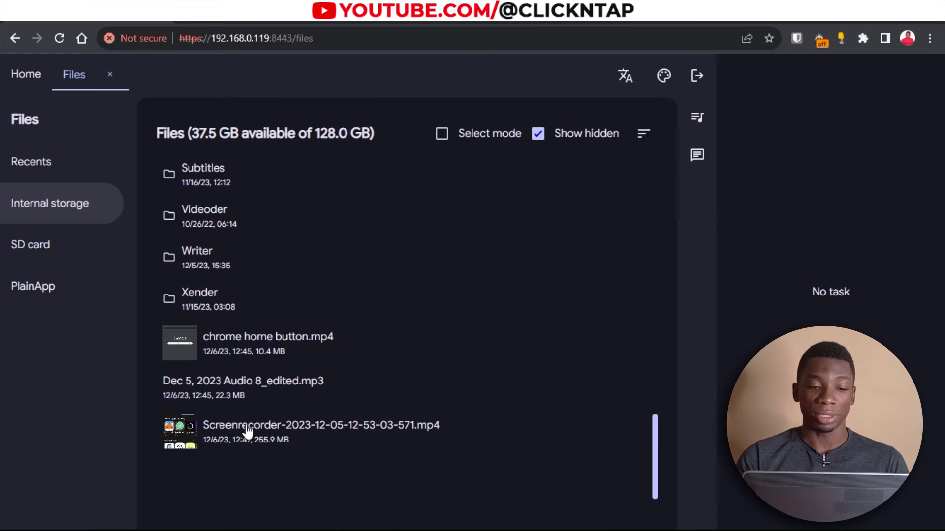
Step: Download chrome home button.mp4 to the PC and verify it appears in the Downloads folder
{"action": "right_click", "coordinate": [230, 349]}
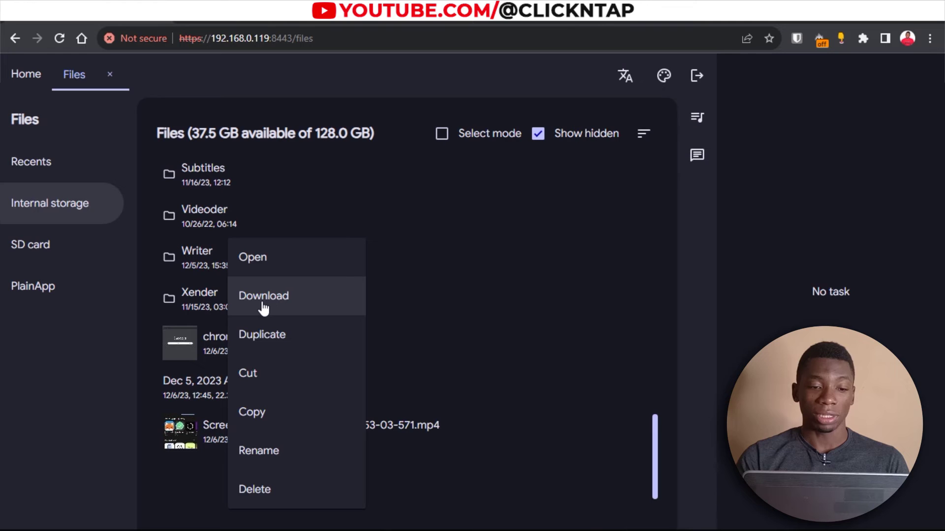
{"action": "left_click", "coordinate": [276, 306]}
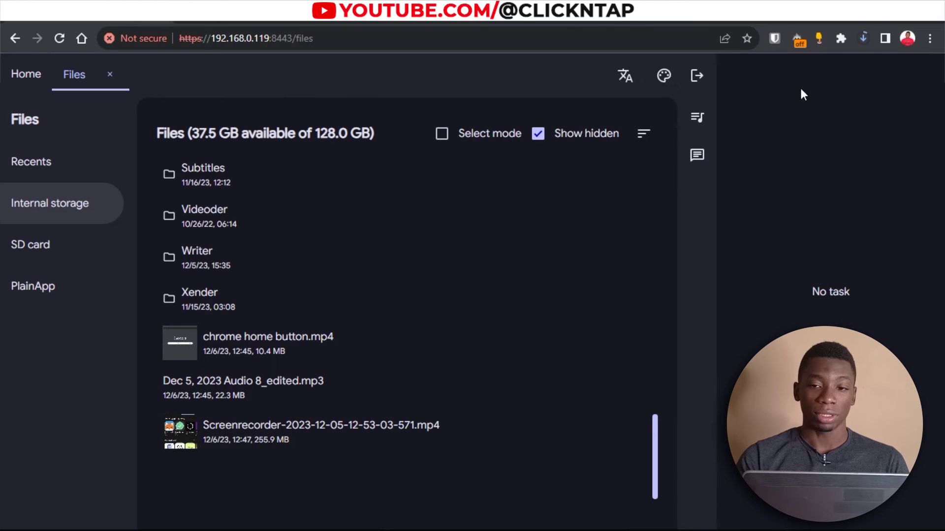
{"action": "left_click", "coordinate": [863, 38]}
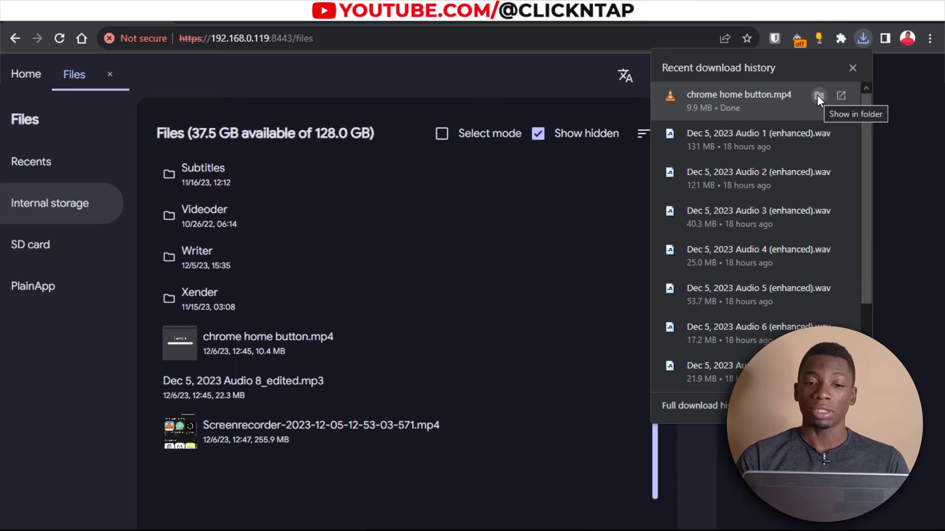
{"action": "left_click", "coordinate": [817, 95]}
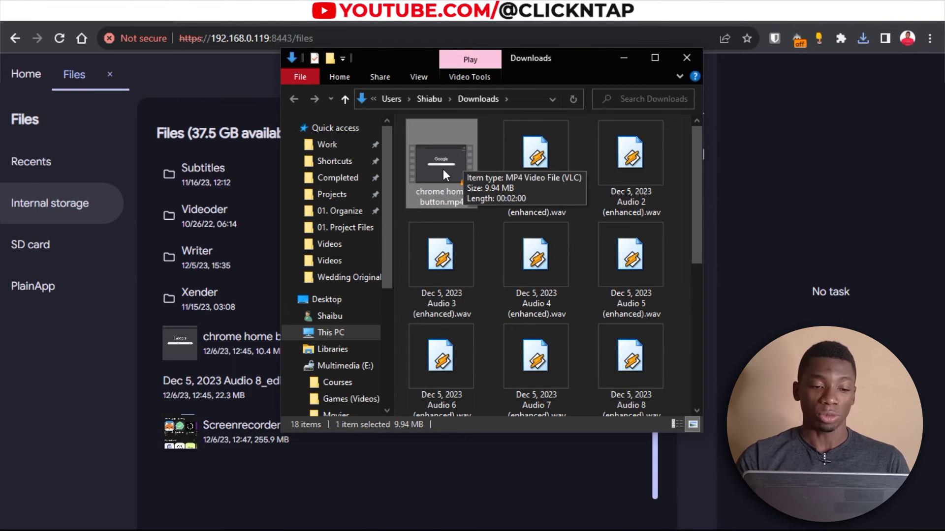
{"action": "left_click", "coordinate": [274, 300]}
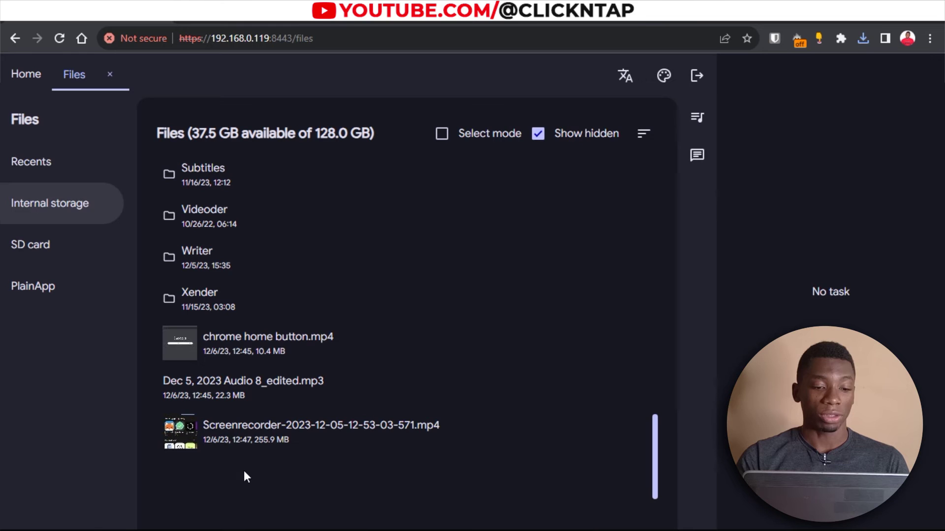
{"action": "left_click", "coordinate": [244, 431]}
Step: Select the Screenrecorder video and Dec 5, 2023 Audio 8_edited.mp3, and download them as download.zip
{"action": "left_click", "coordinate": [441, 134]}
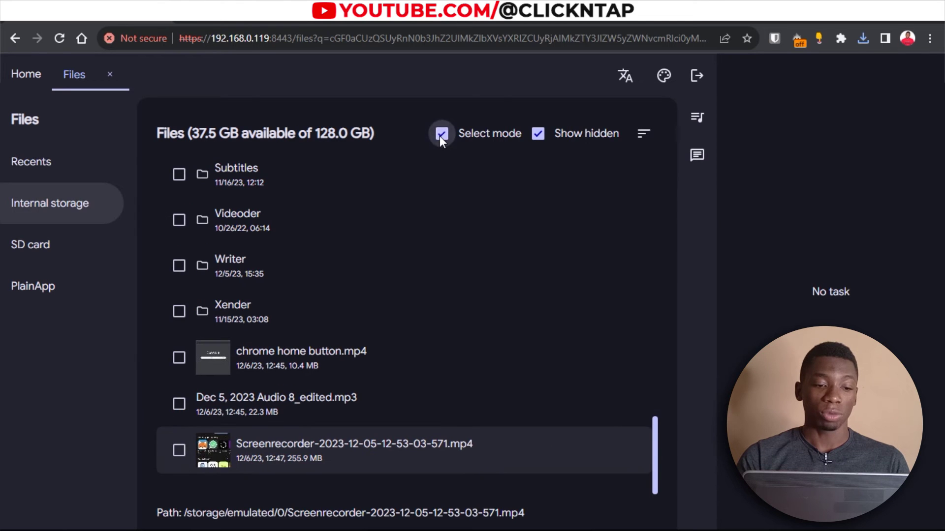
{"action": "left_click", "coordinate": [179, 451]}
{"action": "left_click", "coordinate": [179, 412]}
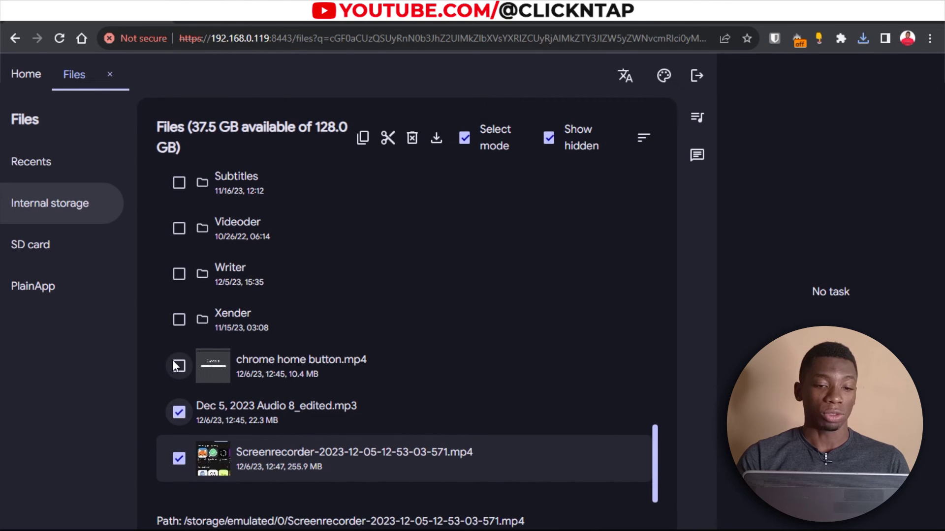
{"action": "left_click", "coordinate": [179, 365]}
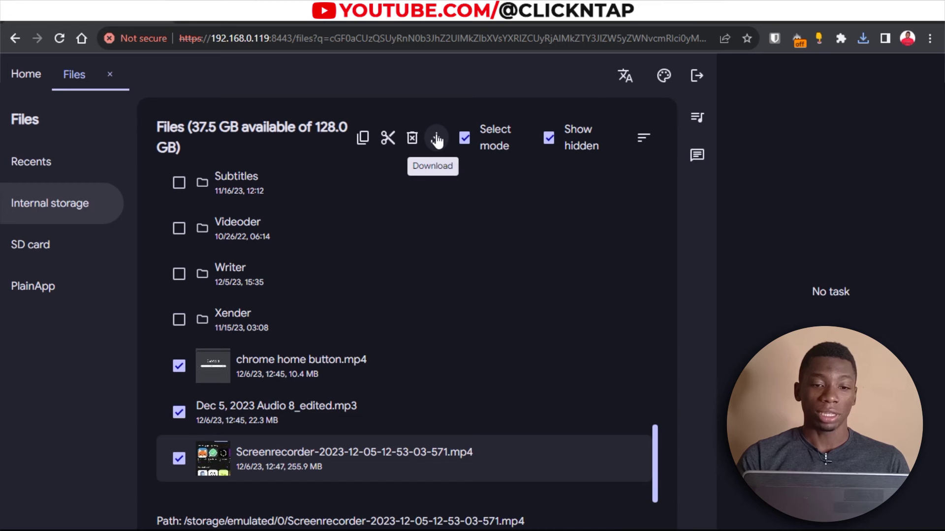
{"action": "left_click", "coordinate": [178, 366]}
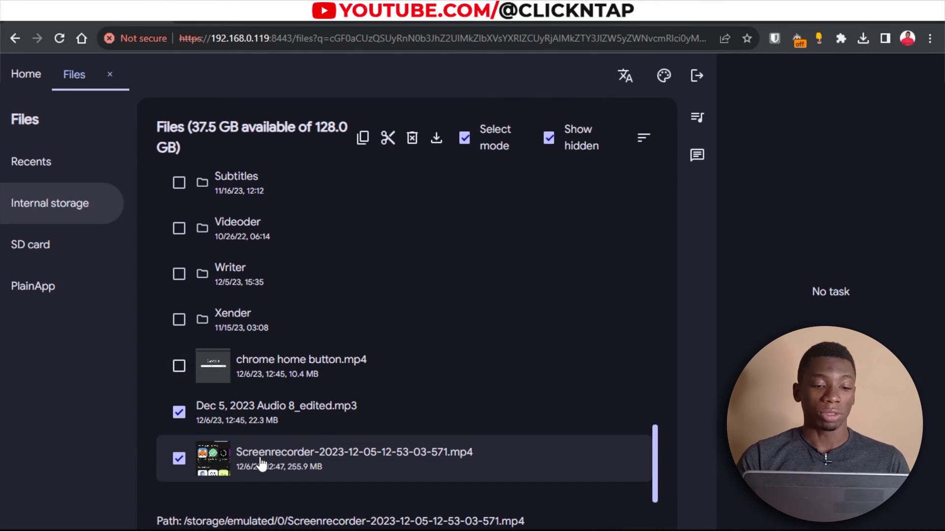
{"action": "left_click", "coordinate": [441, 142]}
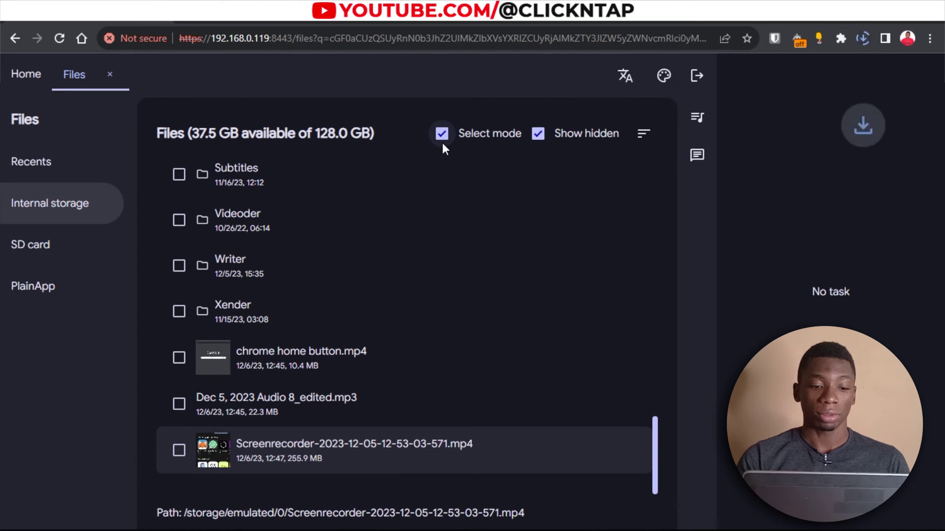
Step: Confirm download.zip is downloading in Chrome, then leave select mode
{"action": "left_click", "coordinate": [864, 37]}
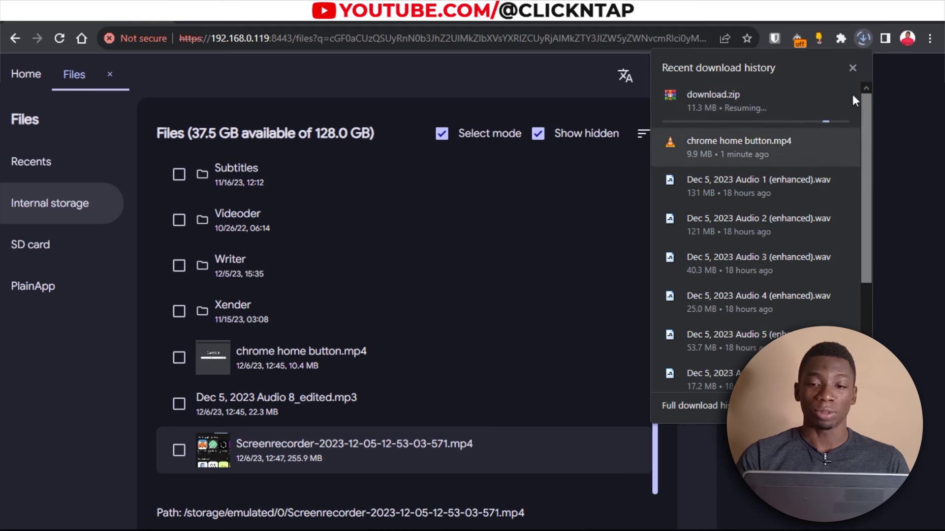
{"action": "left_click", "coordinate": [853, 68]}
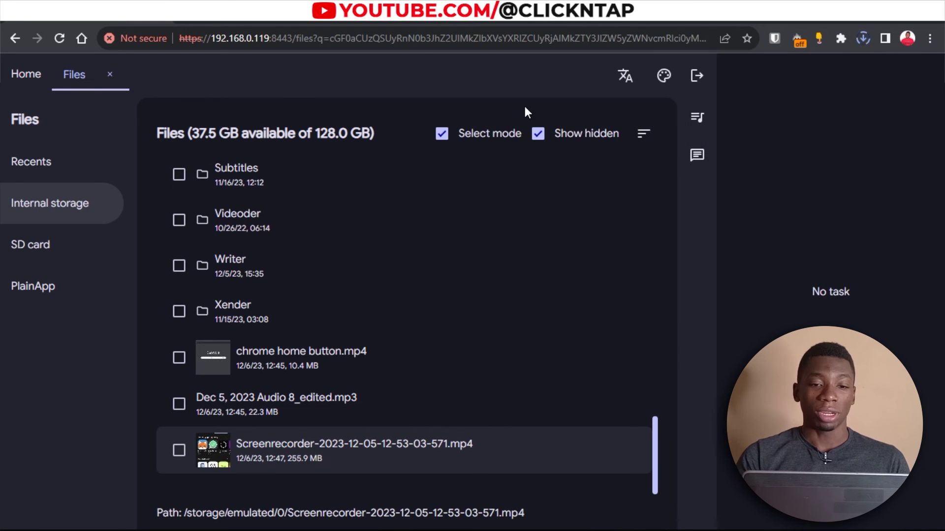
{"action": "left_click", "coordinate": [443, 133]}
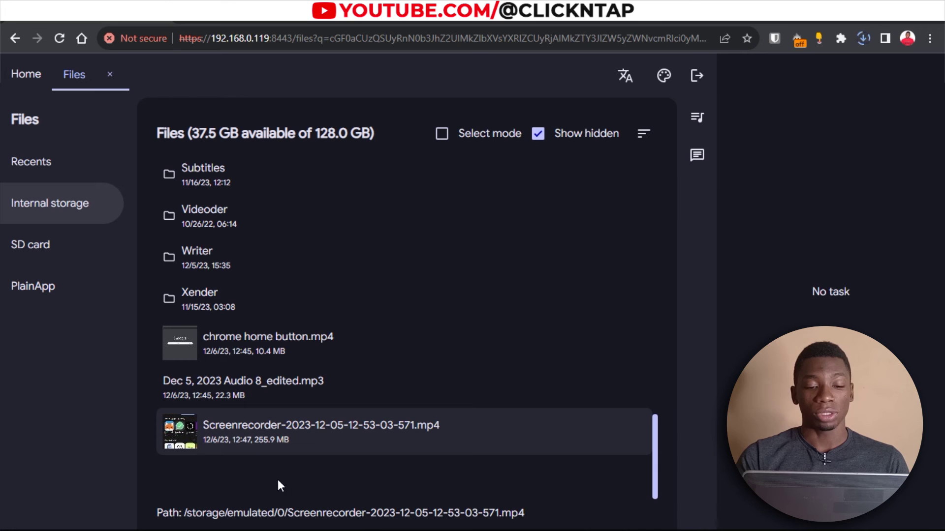
Step: Upload Dec 5, 2023 Audio 6_edited.mp3 and chrome shortcuts.mp4 from the PC to internal storage
{"action": "right_click", "coordinate": [443, 481]}
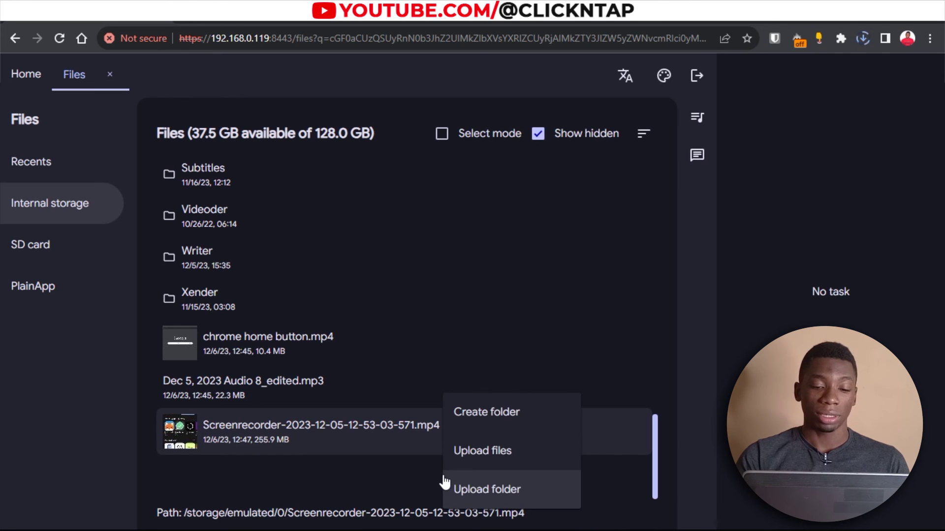
{"action": "left_click", "coordinate": [489, 455]}
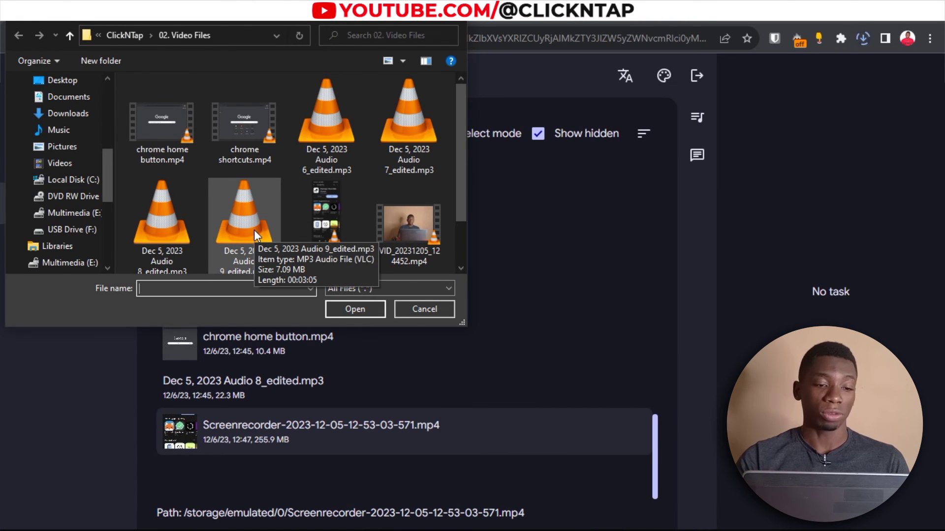
{"action": "left_click", "coordinate": [326, 128]}
{"action": "left_click", "coordinate": [231, 119], "text": "ctrl"}
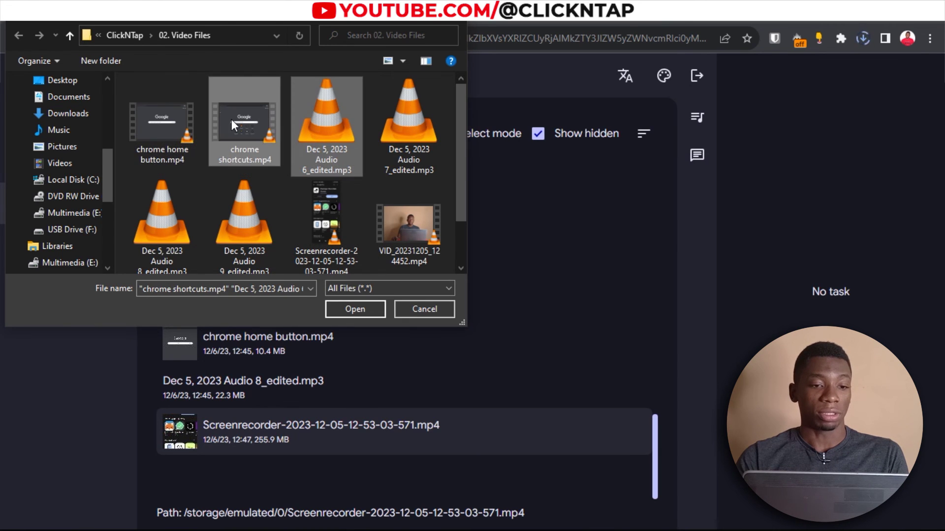
{"action": "left_click", "coordinate": [355, 309]}
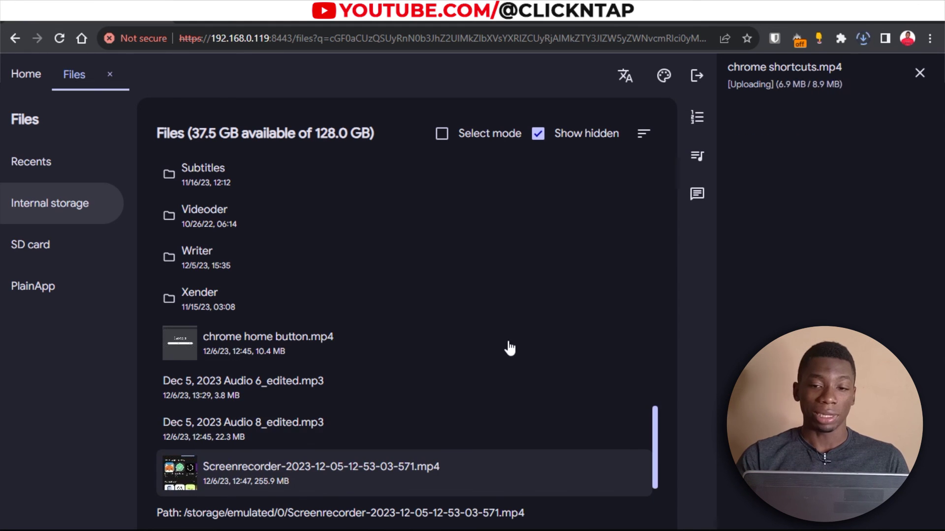
{"action": "scroll", "coordinate": [385, 431], "scroll_direction": "down", "scroll_amount": 1}
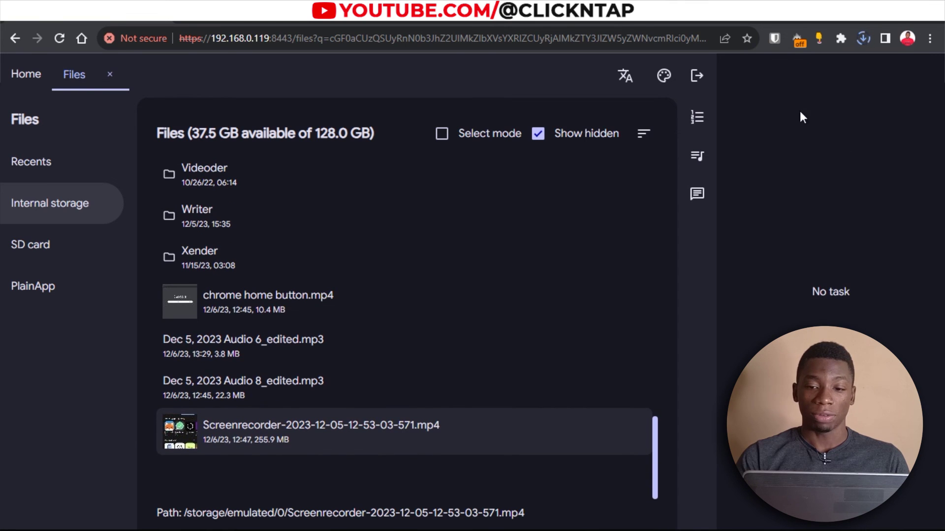
{"action": "scroll", "coordinate": [249, 344], "scroll_direction": "down", "scroll_amount": 1}
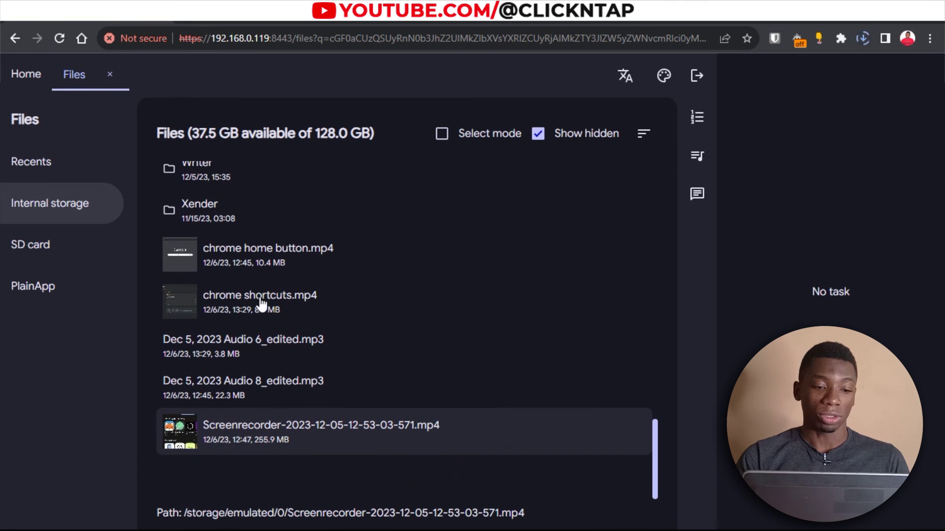